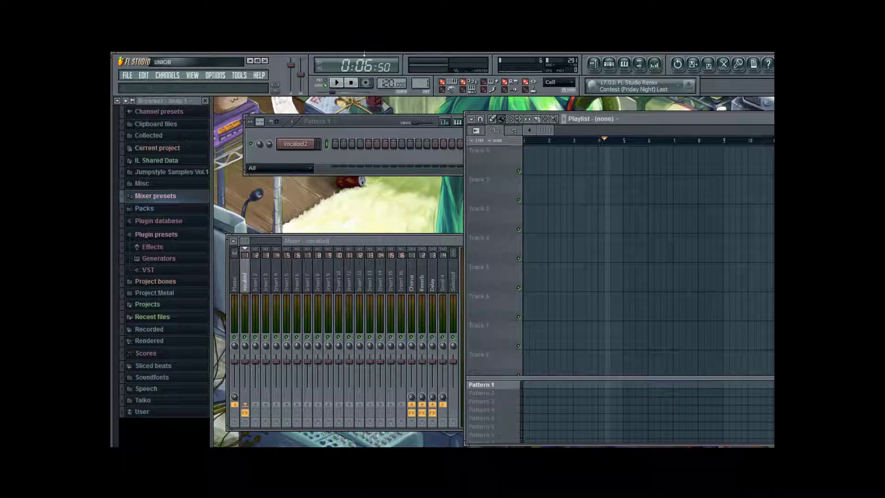
Step: Play the song briefly, then stop and set the song position to bar 4
{"action": "left_click", "coordinate": [337, 83]}
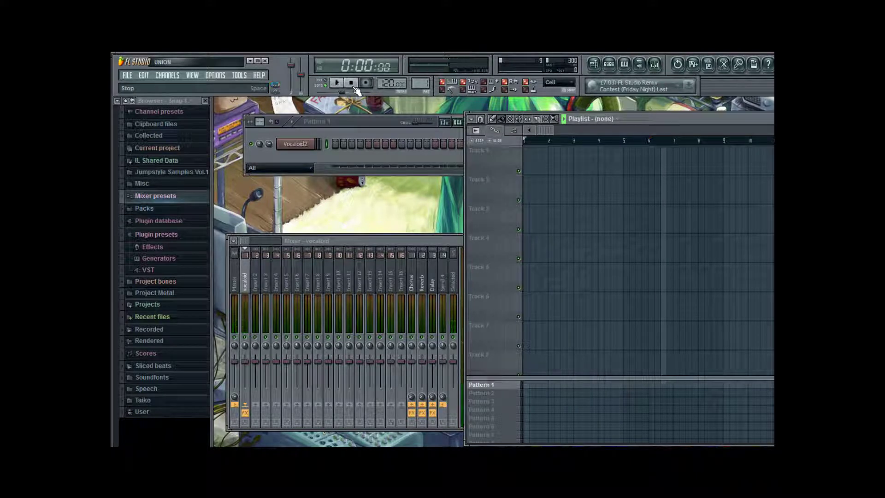
{"action": "left_click", "coordinate": [351, 85]}
{"action": "left_click", "coordinate": [606, 142]}
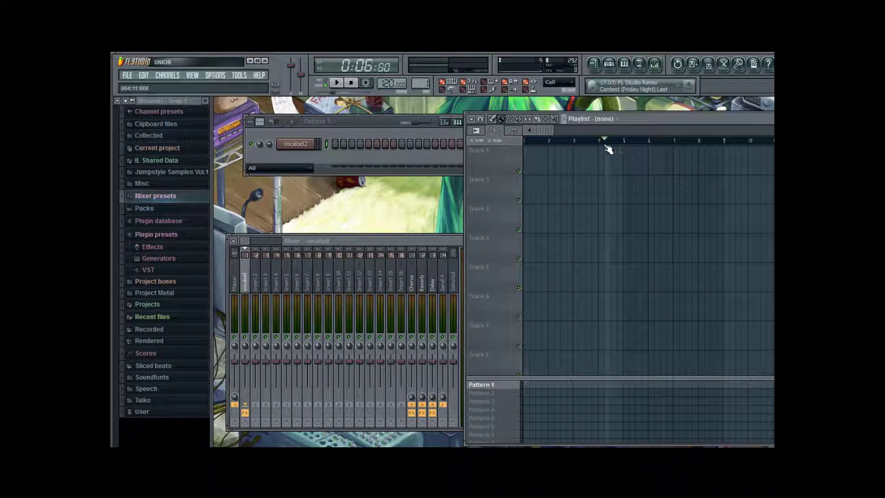
Step: Play from bar 4 and stop, ending with the vocaloid insert's Maximus and Parametric EQ 2 chain shown
{"action": "left_click", "coordinate": [449, 240]}
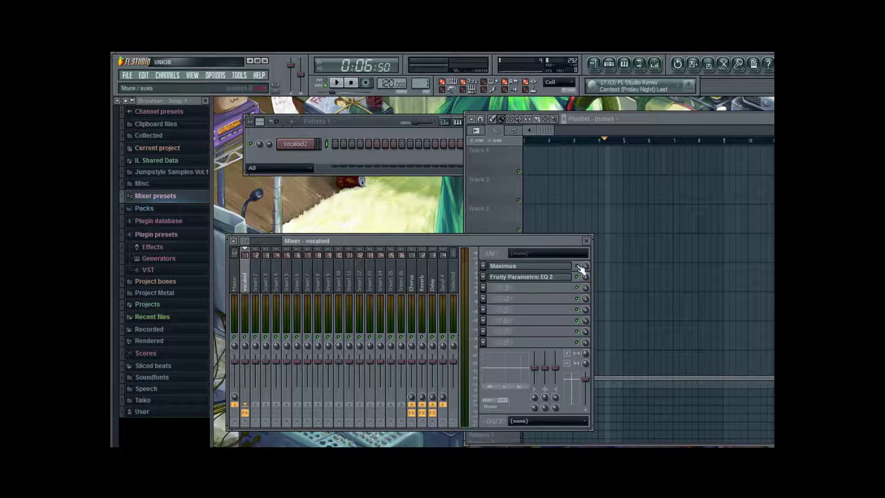
{"action": "left_click", "coordinate": [636, 119]}
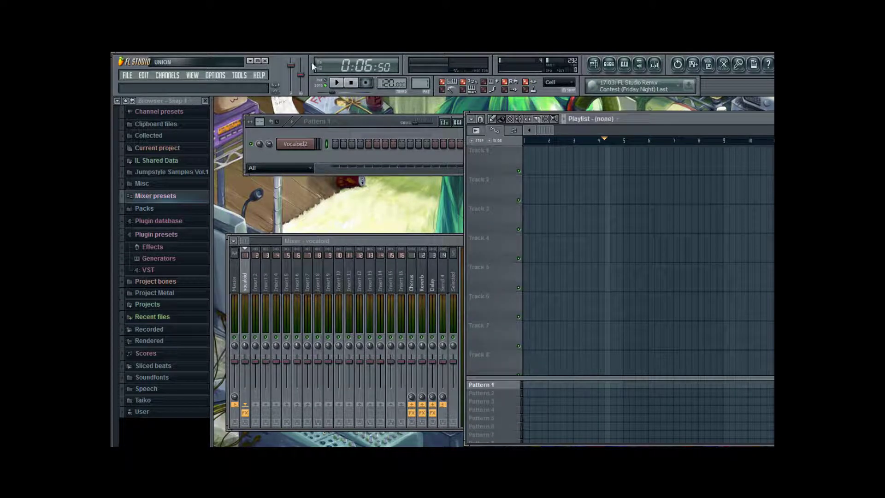
{"action": "left_click", "coordinate": [337, 83]}
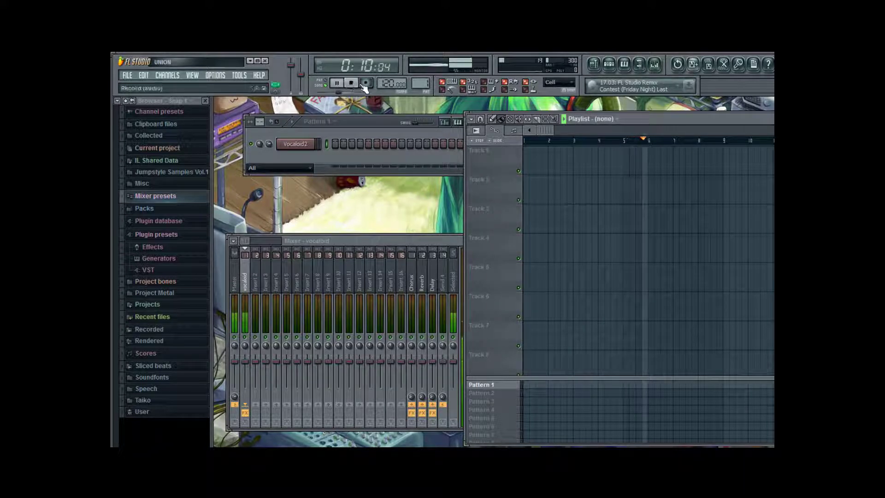
{"action": "left_click", "coordinate": [353, 84]}
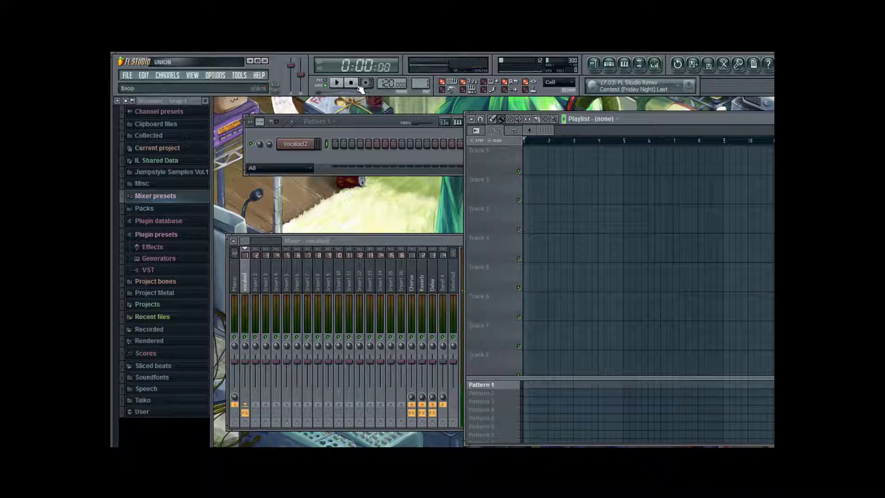
{"action": "left_click", "coordinate": [435, 242]}
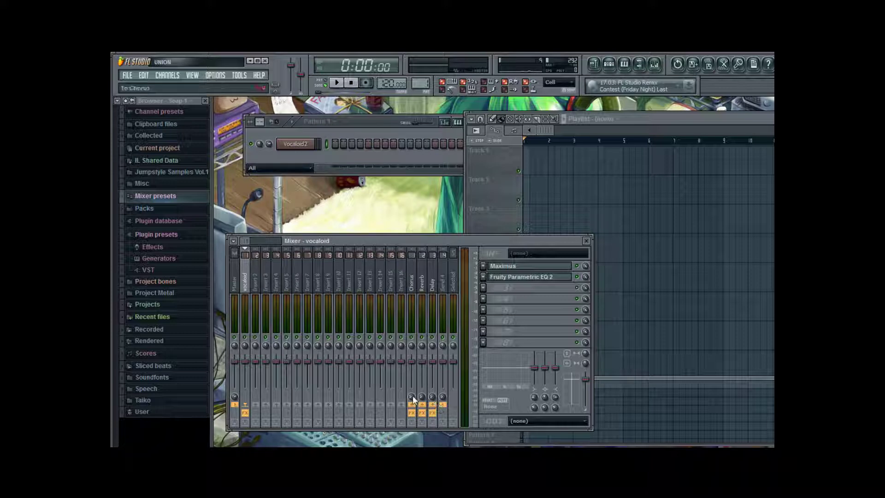
Step: Set the vocal's Reverb send to 53% and place the song position at bar 3
{"action": "left_click_drag", "start_coordinate": [423, 397], "coordinate": [423, 392]}
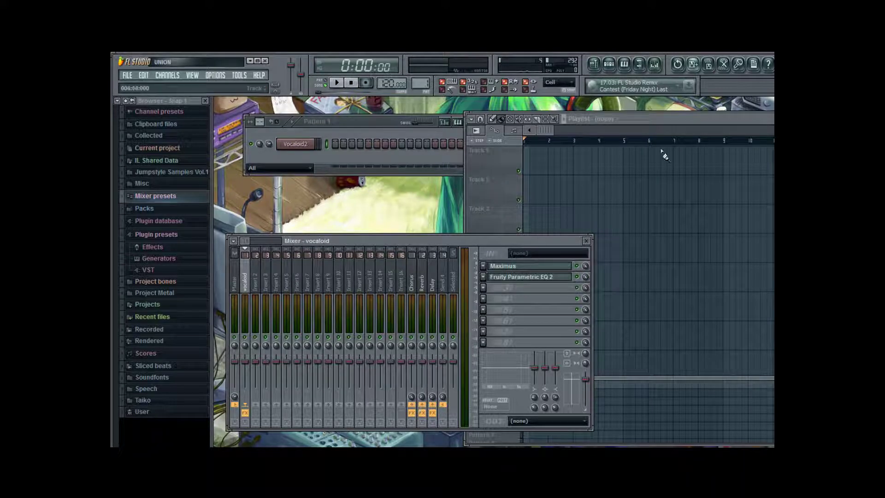
{"action": "left_click", "coordinate": [670, 119]}
{"action": "left_click", "coordinate": [594, 130]}
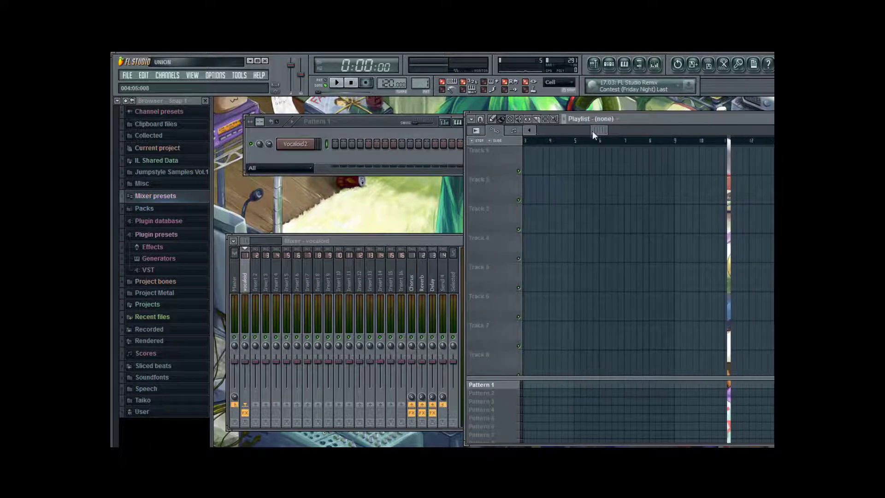
{"action": "left_click_drag", "start_coordinate": [585, 131], "coordinate": [575, 134]}
{"action": "left_click", "coordinate": [568, 140]}
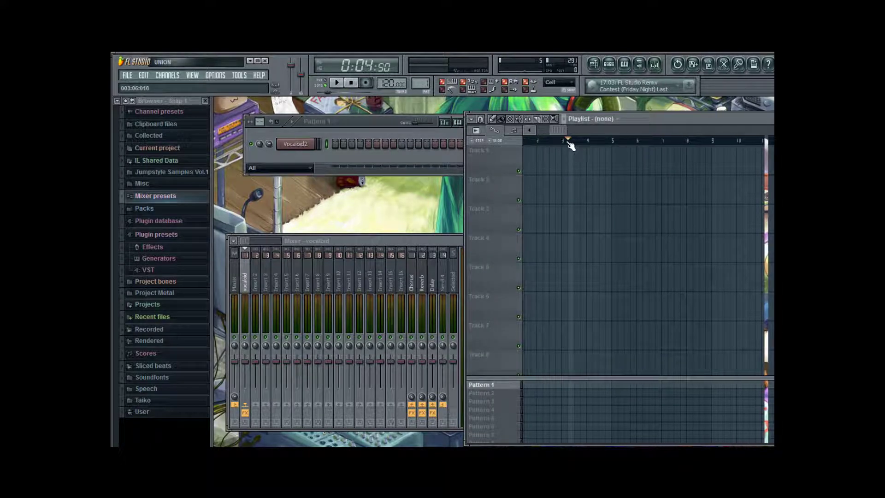
Step: Play from bar 3, stop, and bring the mixer back in front
{"action": "left_click", "coordinate": [338, 84]}
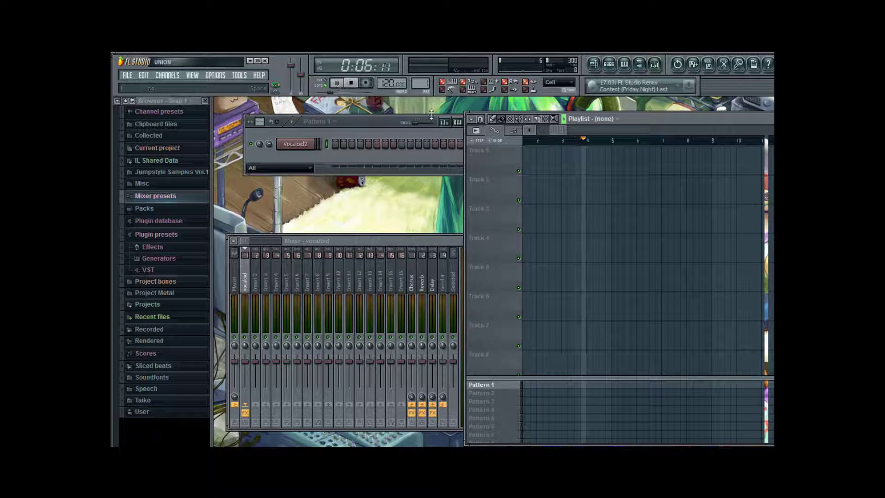
{"action": "left_click", "coordinate": [352, 83]}
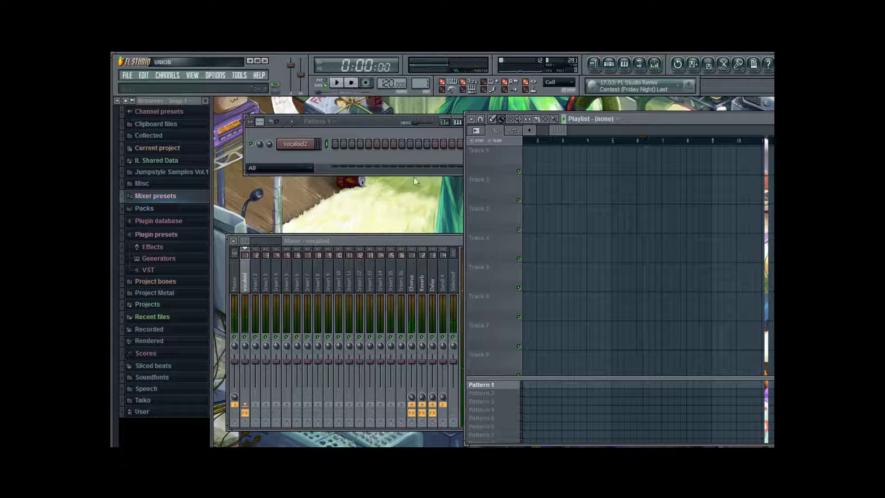
{"action": "left_click", "coordinate": [432, 241]}
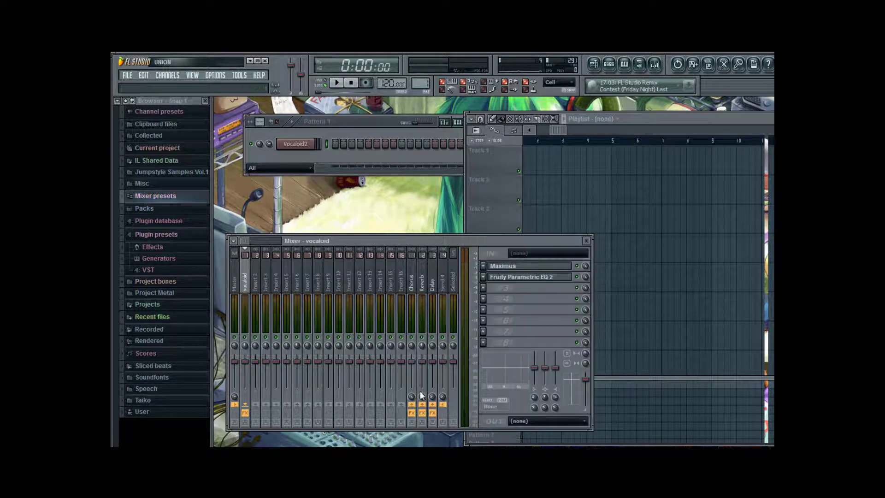
Step: Adjust the vocal's Reverb and Delay send levels in the mixer
{"action": "mouse_move", "coordinate": [422, 397]}
{"action": "left_mouse_down"}
{"action": "mouse_move", "coordinate": [423, 382]}
{"action": "mouse_move", "coordinate": [433, 394]}
{"action": "left_mouse_up"}
{"action": "left_click_drag", "start_coordinate": [473, 240], "coordinate": [408, 231]}
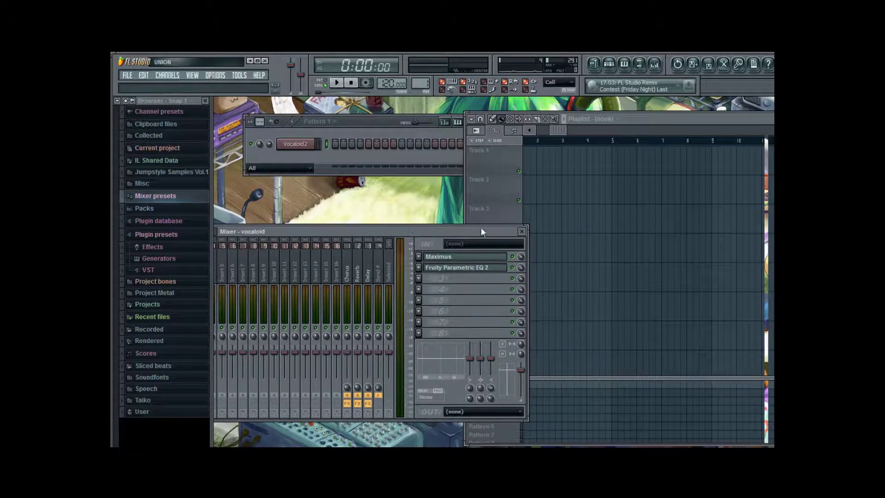
{"action": "left_click", "coordinate": [685, 122]}
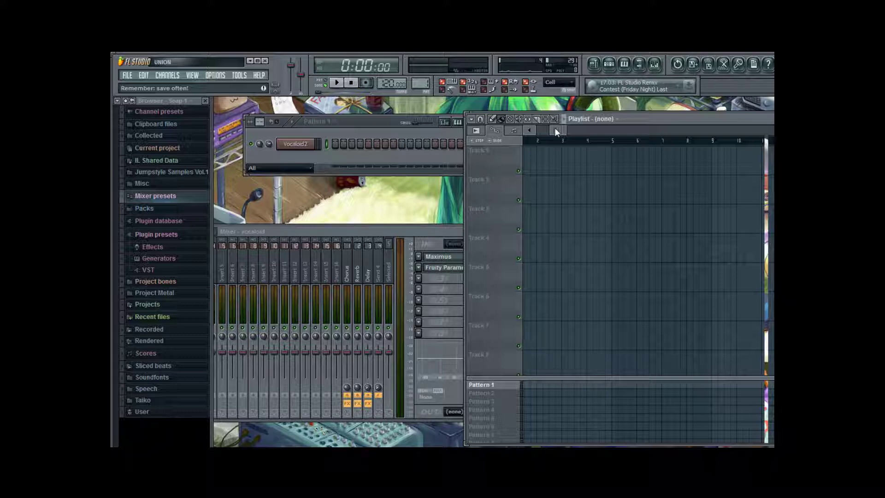
Step: Play from bar 4, stop, and bring the mixer forward, moved up
{"action": "left_click", "coordinate": [588, 141]}
{"action": "left_click", "coordinate": [340, 84]}
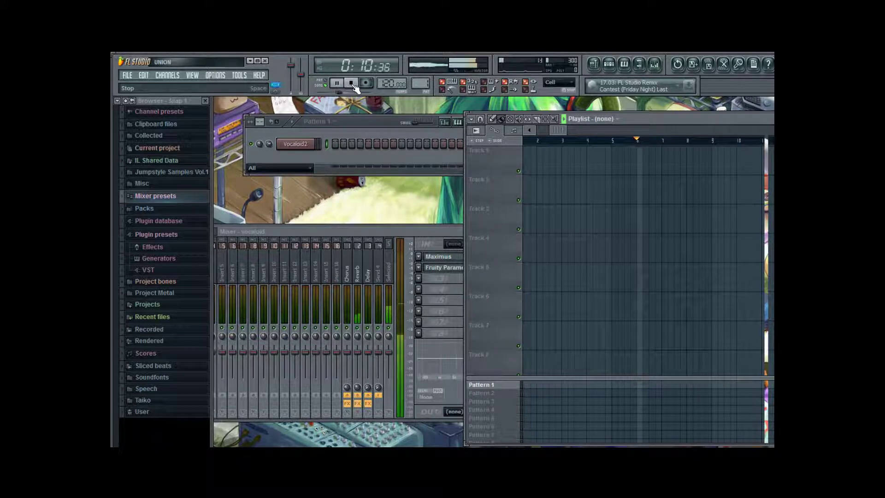
{"action": "left_click", "coordinate": [352, 84]}
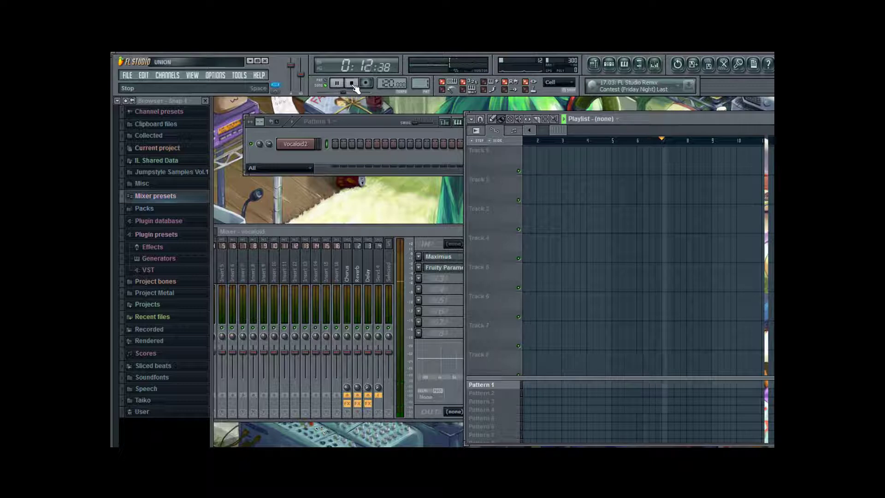
{"action": "left_click_drag", "start_coordinate": [430, 234], "coordinate": [430, 209]}
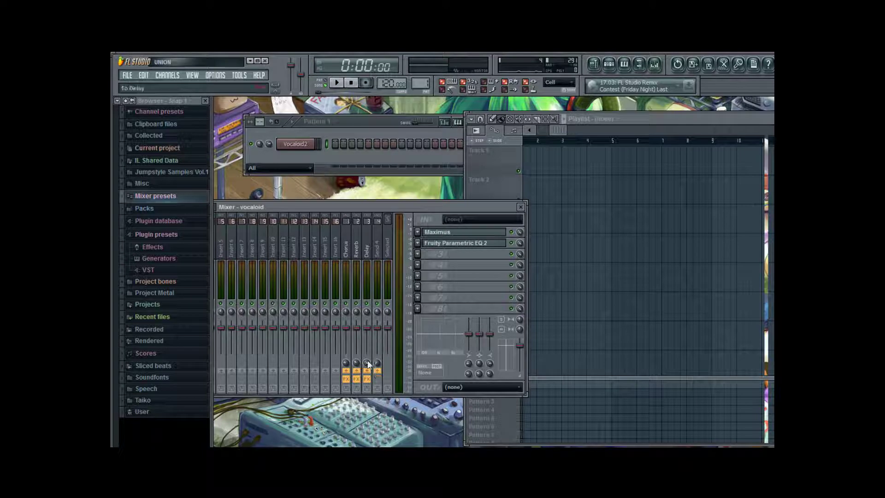
Step: Play the song from near bar 4, then stop
{"action": "left_click", "coordinate": [645, 125]}
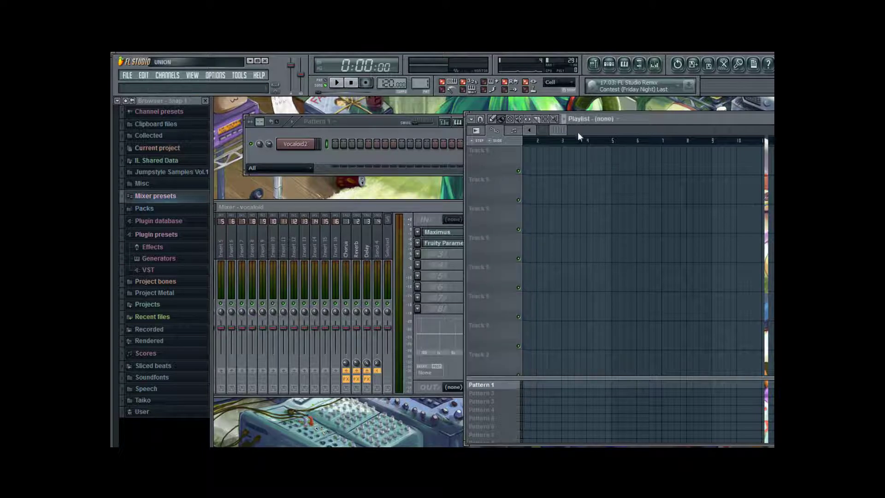
{"action": "left_click", "coordinate": [589, 140]}
{"action": "left_click", "coordinate": [340, 83]}
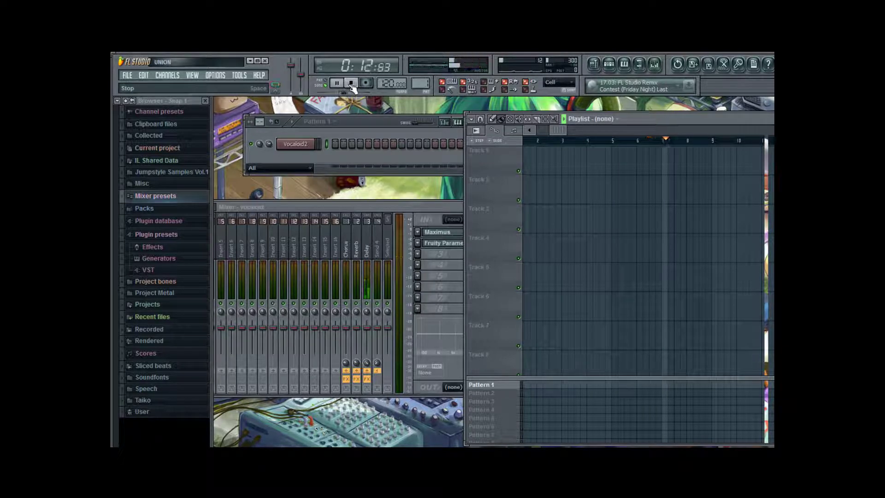
{"action": "left_click", "coordinate": [351, 83]}
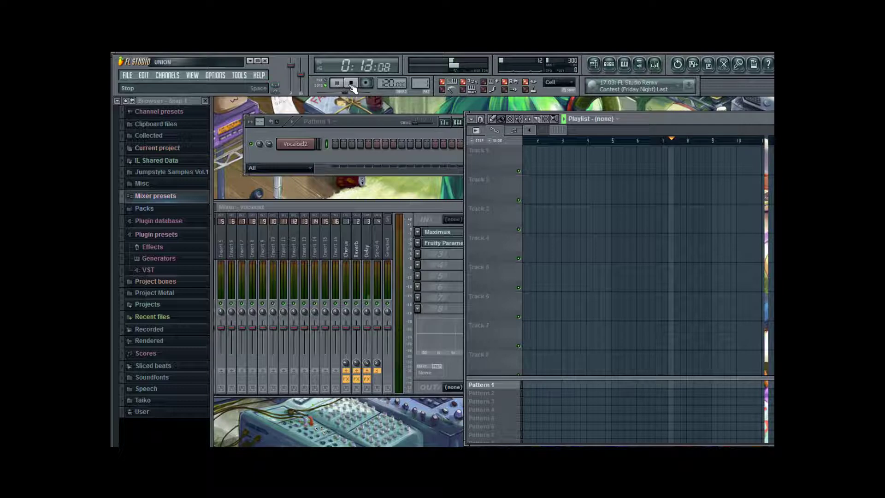
Step: Set the vocal's Delay send to 47% and shift the mixer window right
{"action": "left_click", "coordinate": [377, 361]}
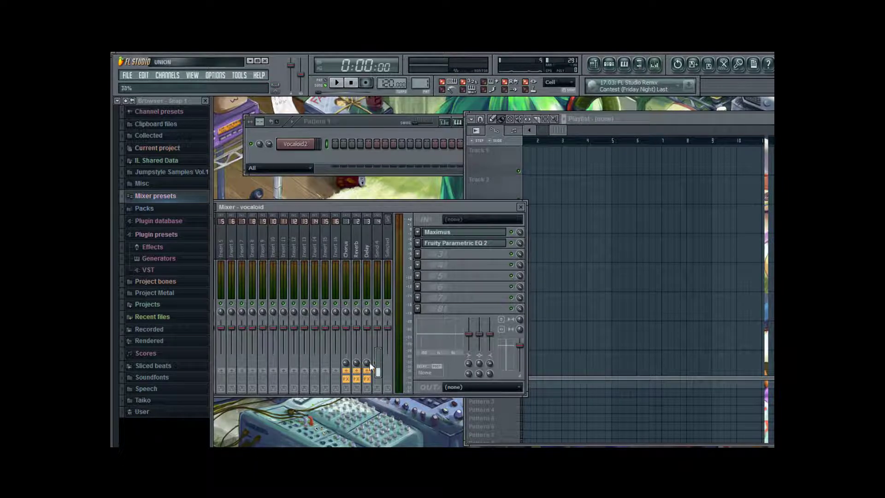
{"action": "left_click_drag", "start_coordinate": [367, 363], "coordinate": [367, 361]}
{"action": "left_click_drag", "start_coordinate": [361, 210], "coordinate": [466, 216]}
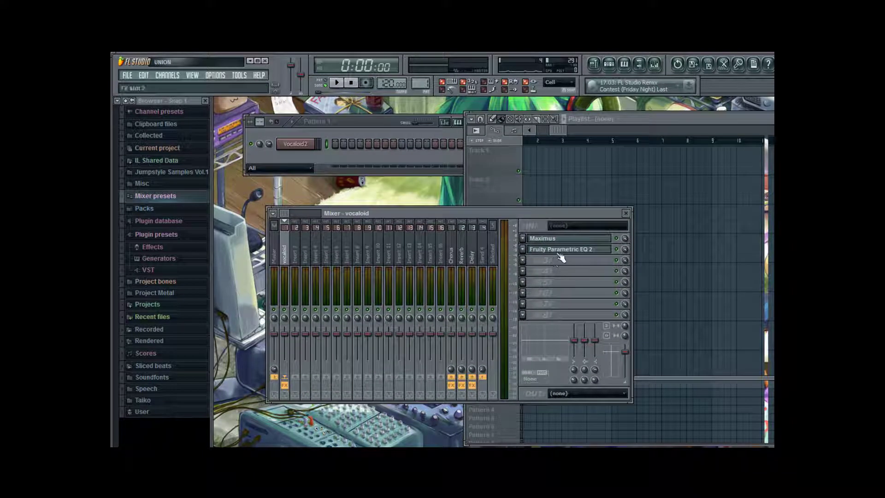
Step: Show the vocaloid insert's Fruity Parametric EQ 2 with its flat seven-band curve, moved up and right
{"action": "left_click", "coordinate": [595, 252]}
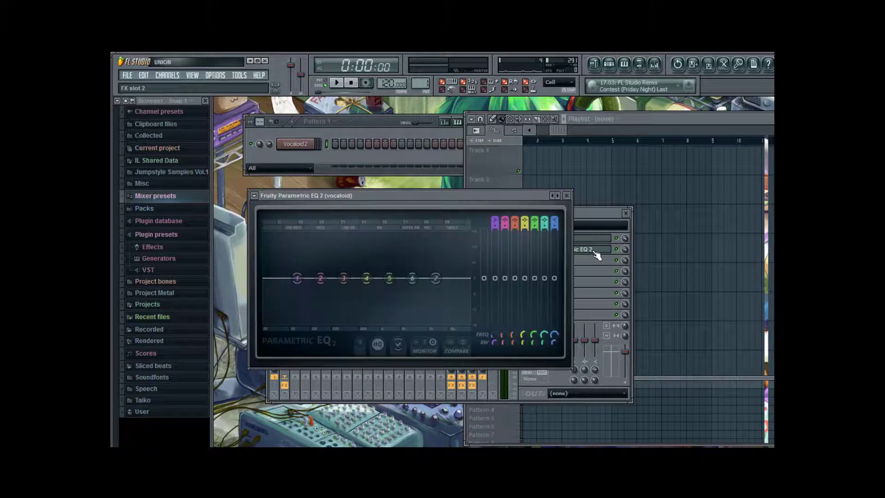
{"action": "left_click_drag", "start_coordinate": [493, 201], "coordinate": [537, 170]}
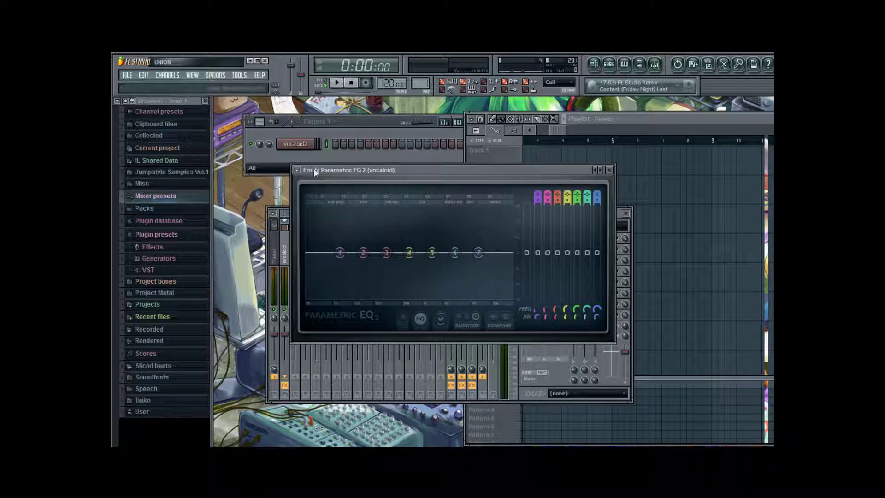
Step: Load the EQ's '3 bands' preset from the plugin options
{"action": "left_click", "coordinate": [299, 170]}
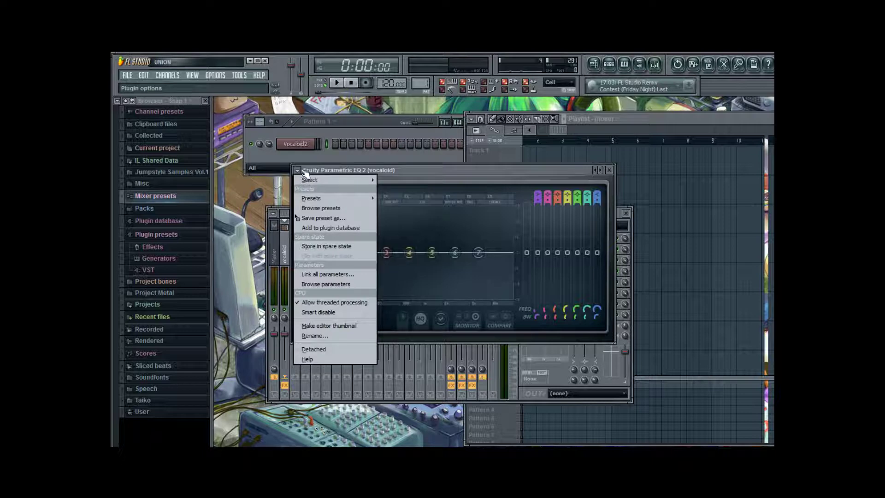
{"action": "left_click", "coordinate": [300, 170]}
{"action": "left_click", "coordinate": [296, 171]}
{"action": "mouse_move", "coordinate": [365, 204]}
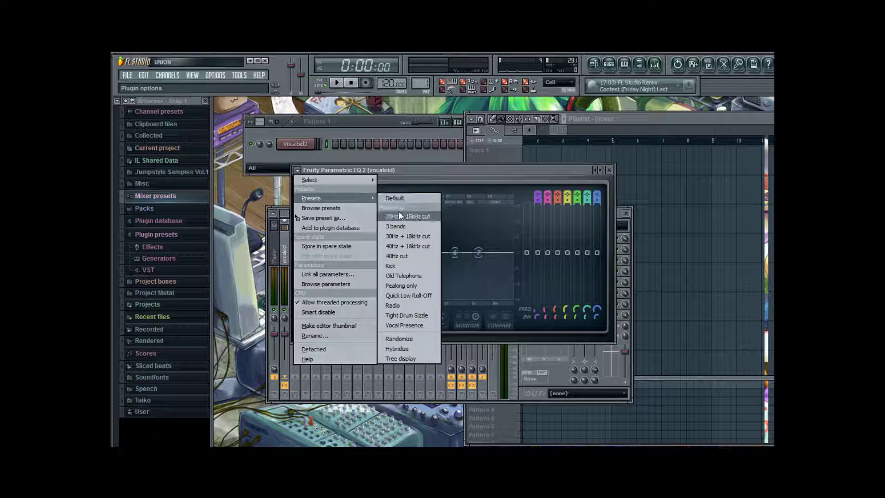
{"action": "left_click", "coordinate": [414, 226]}
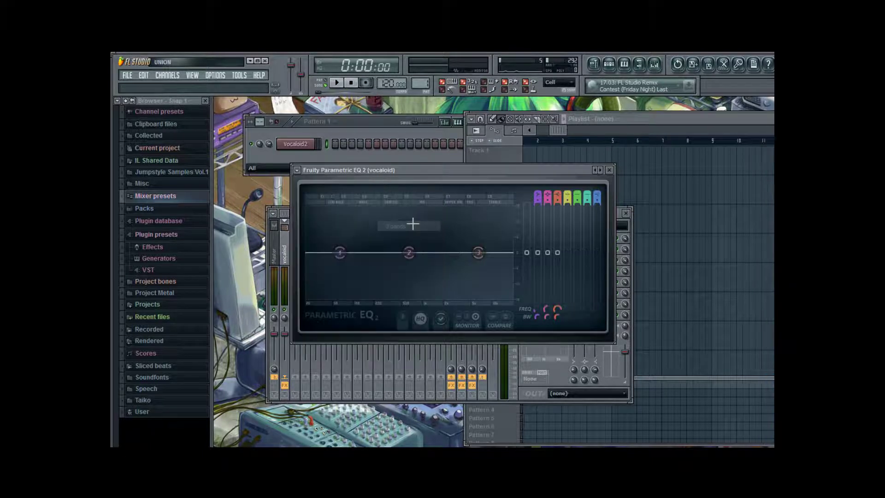
Step: Switch the EQ to the 'Peaking only' preset
{"action": "left_click", "coordinate": [292, 170]}
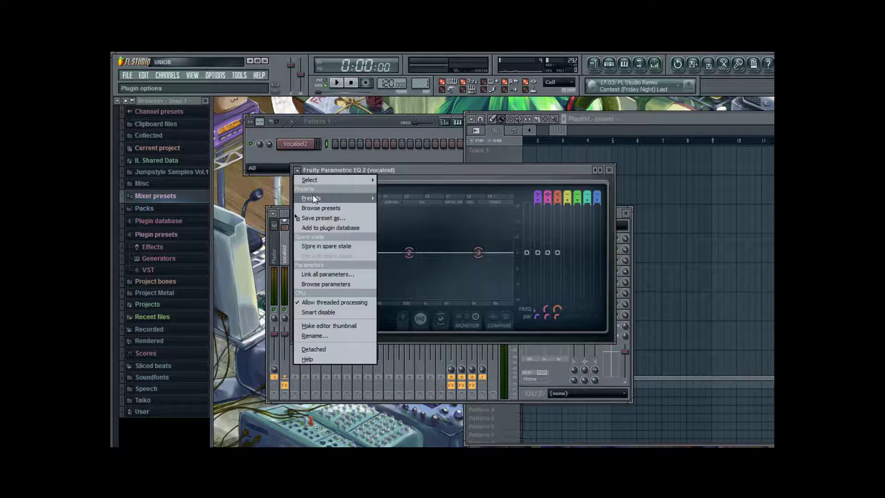
{"action": "mouse_move", "coordinate": [313, 196]}
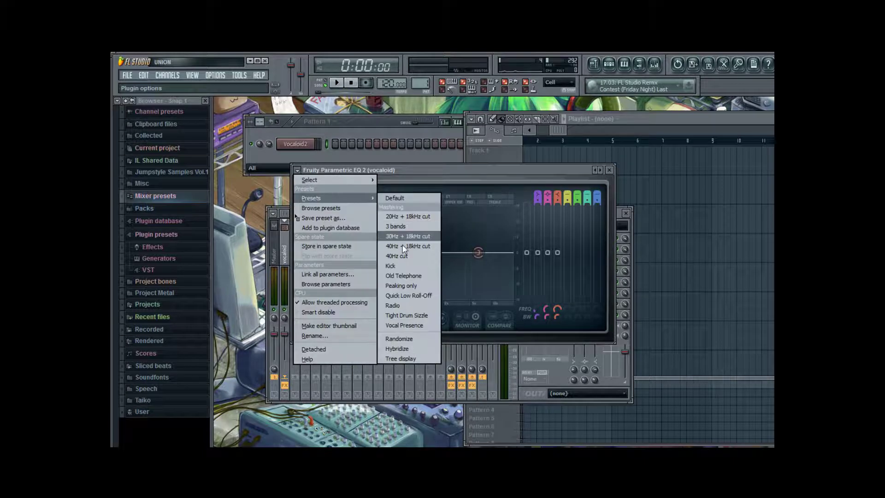
{"action": "left_click", "coordinate": [433, 286]}
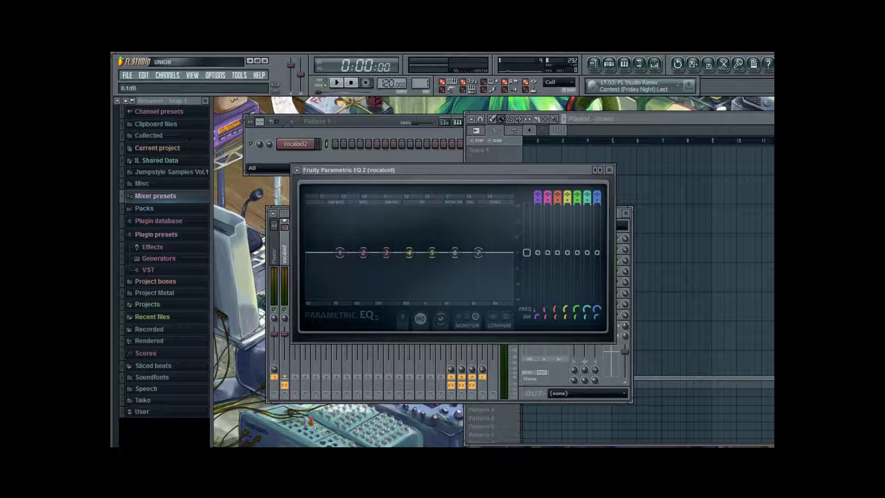
{"action": "mouse_move", "coordinate": [527, 252]}
{"action": "left_mouse_down"}
{"action": "mouse_move", "coordinate": [526, 227]}
{"action": "mouse_move", "coordinate": [527, 267]}
{"action": "mouse_move", "coordinate": [527, 252]}
{"action": "left_mouse_up"}
{"action": "scroll", "coordinate": [547, 197], "scroll_direction": "down", "scroll_amount": 1}
{"action": "scroll", "coordinate": [547, 198], "scroll_direction": "up", "scroll_amount": 1}
{"action": "scroll", "coordinate": [547, 197], "scroll_direction": "down", "scroll_amount": 1}
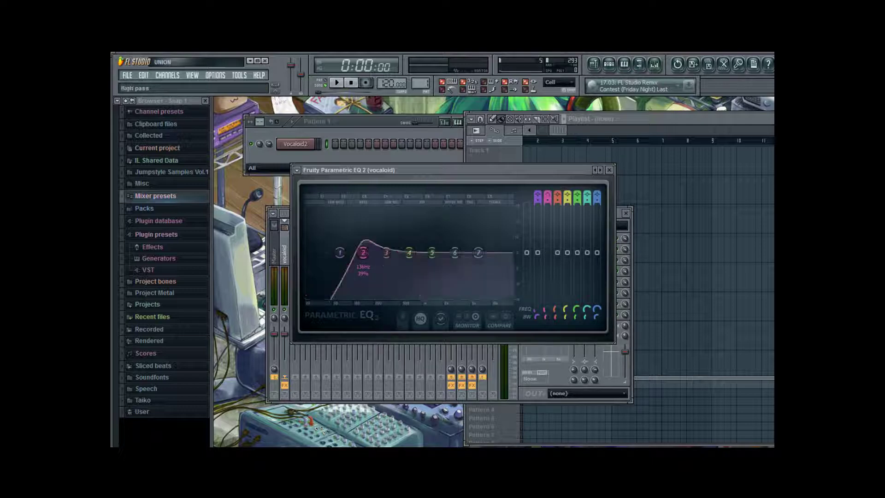
{"action": "scroll", "coordinate": [547, 197], "scroll_direction": "down", "scroll_amount": 1}
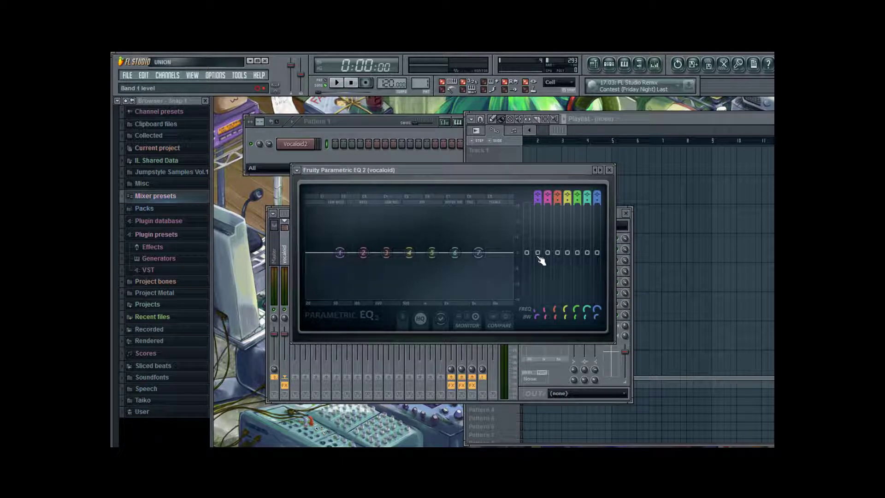
Step: Pull EQ bands 1, 2, 3, 6 and 7 down to their lowest levels
{"action": "left_click_drag", "start_coordinate": [541, 255], "coordinate": [538, 300]}
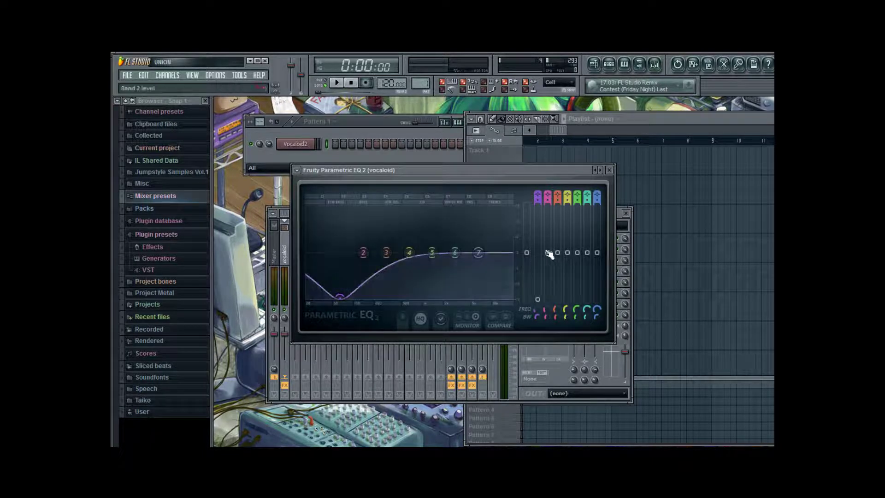
{"action": "left_click_drag", "start_coordinate": [547, 253], "coordinate": [547, 300]}
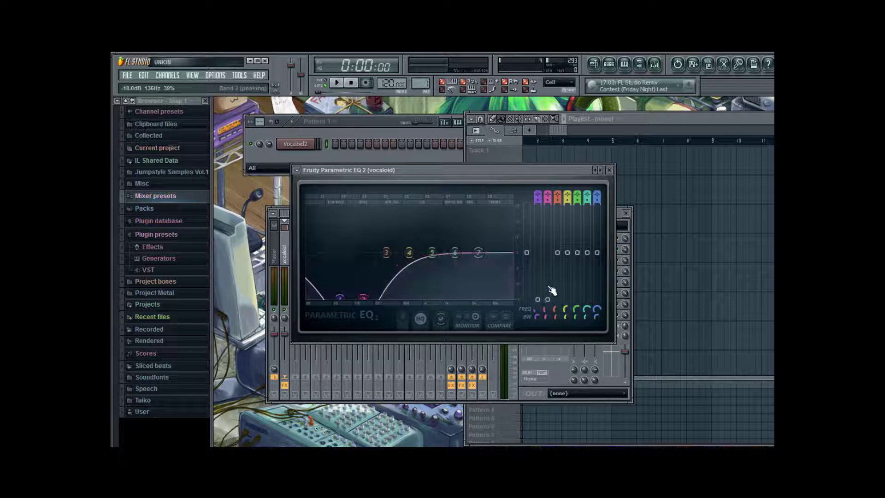
{"action": "left_click_drag", "start_coordinate": [557, 255], "coordinate": [558, 299]}
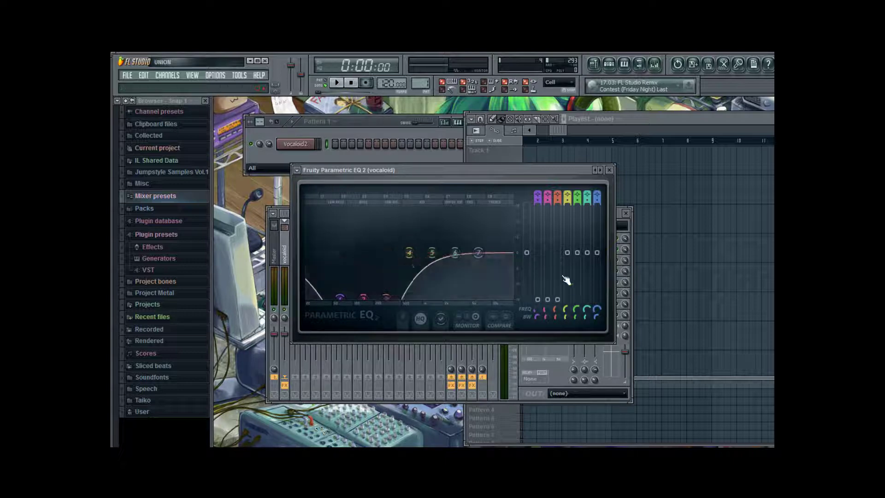
{"action": "left_click_drag", "start_coordinate": [598, 253], "coordinate": [598, 299]}
{"action": "left_click_drag", "start_coordinate": [588, 253], "coordinate": [588, 299]}
Step: Boost band 5 to maximum and raise band 3 to about -11.9 dB
{"action": "left_click_drag", "start_coordinate": [577, 253], "coordinate": [567, 221]}
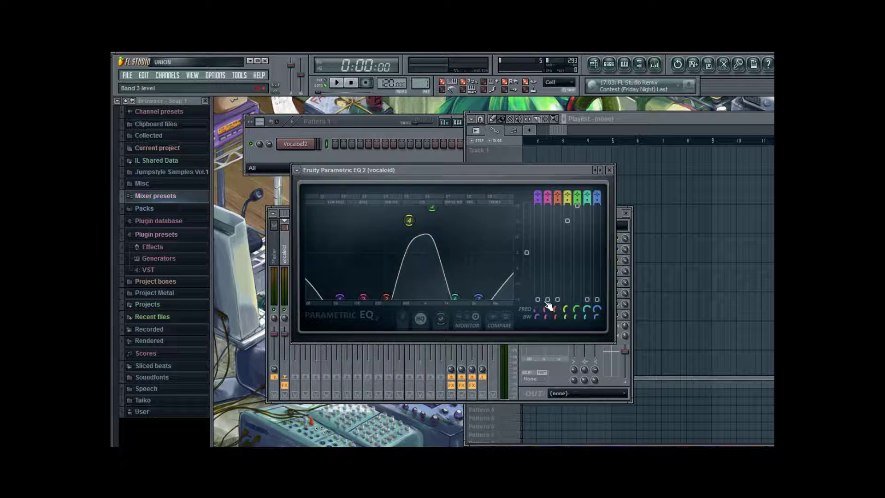
{"action": "mouse_move", "coordinate": [558, 300]}
{"action": "left_click_drag", "start_coordinate": [557, 300], "coordinate": [557, 283]}
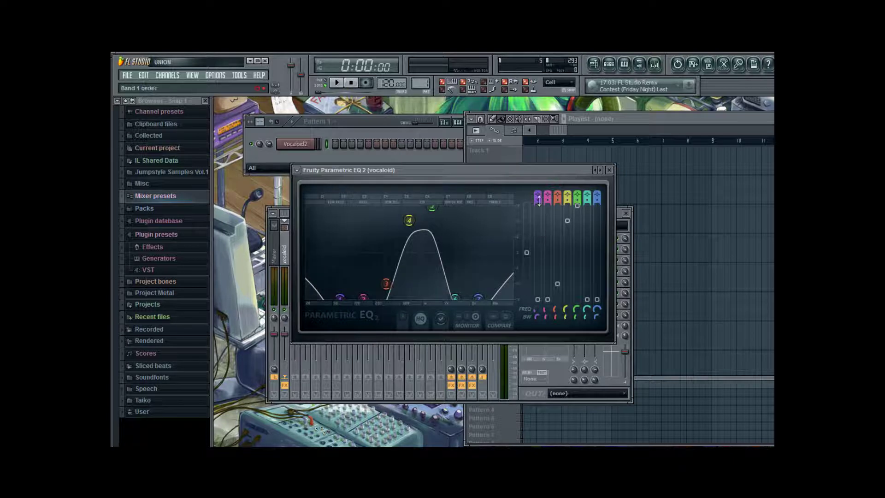
Step: Make band 1 a low shelf, band 7 a high pass, and lower the main level to -1.5 dB
{"action": "left_click", "coordinate": [540, 192]}
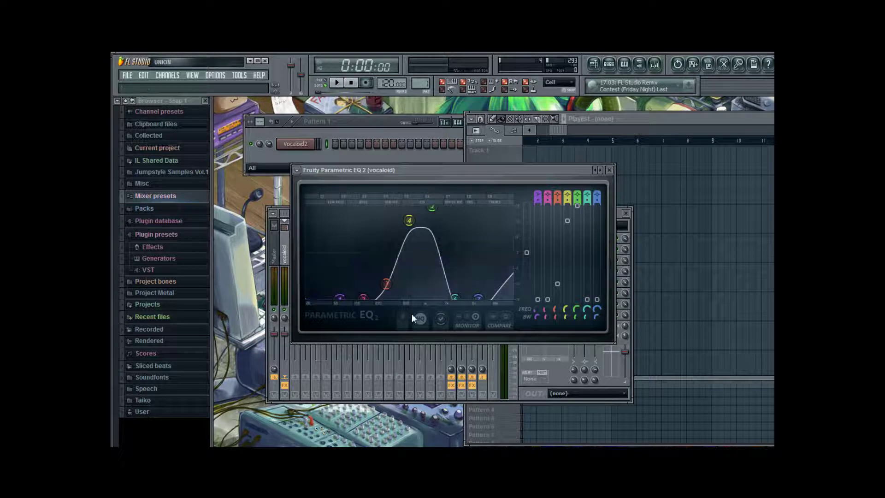
{"action": "left_click_drag", "start_coordinate": [595, 196], "coordinate": [596, 193]}
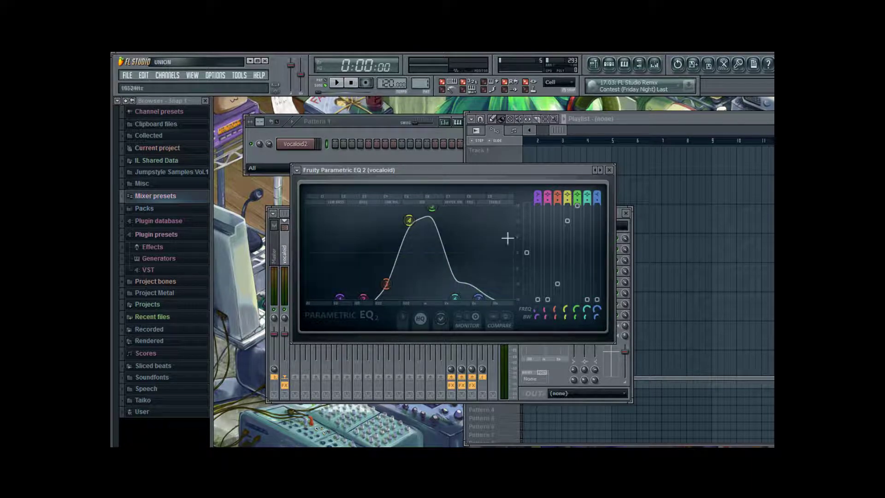
{"action": "left_click_drag", "start_coordinate": [529, 253], "coordinate": [527, 266]}
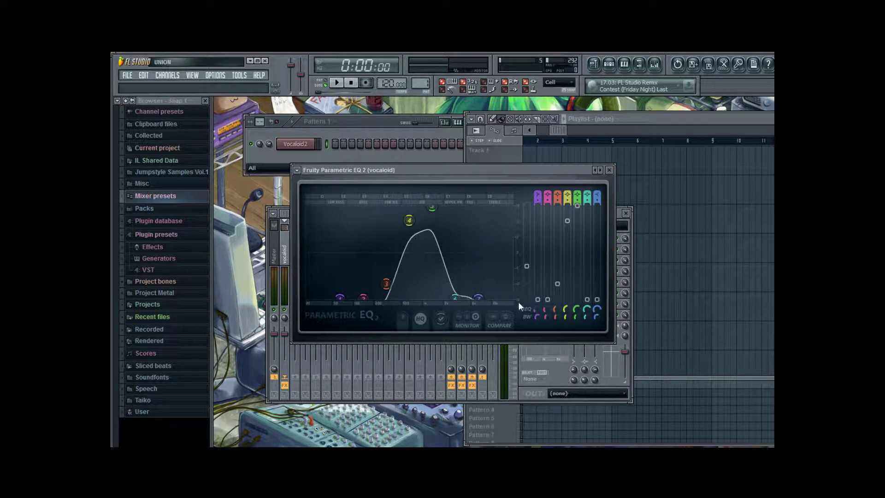
Step: Close the Parametric EQ 2 window and place the playhead exactly at bar 4
{"action": "left_click", "coordinate": [610, 170]}
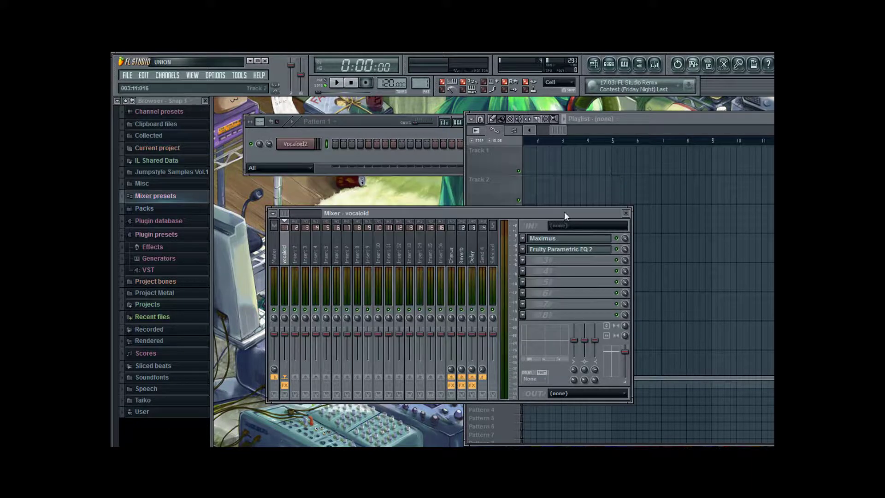
{"action": "left_click_drag", "start_coordinate": [564, 212], "coordinate": [565, 224]}
{"action": "left_click", "coordinate": [544, 130]}
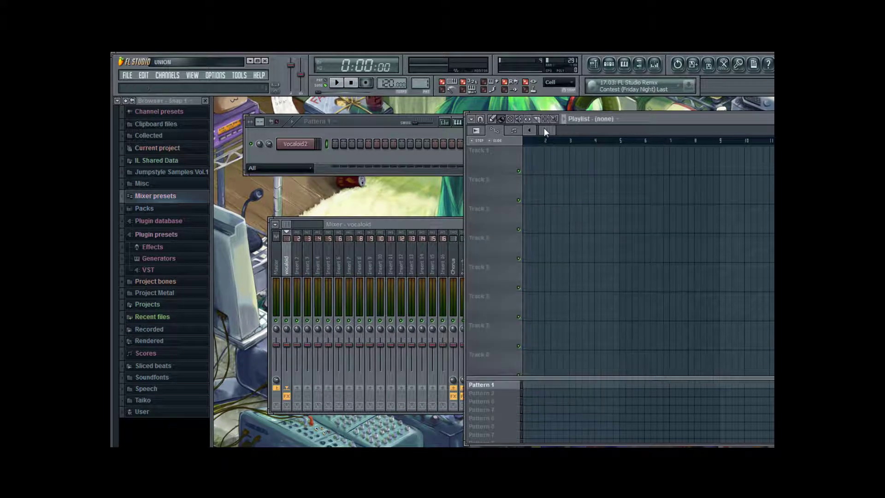
{"action": "left_click", "coordinate": [606, 141]}
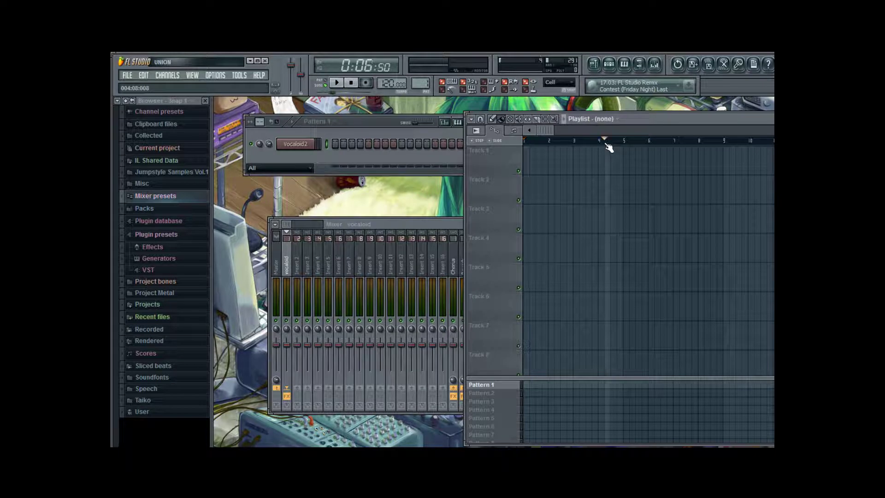
{"action": "left_click", "coordinate": [601, 140]}
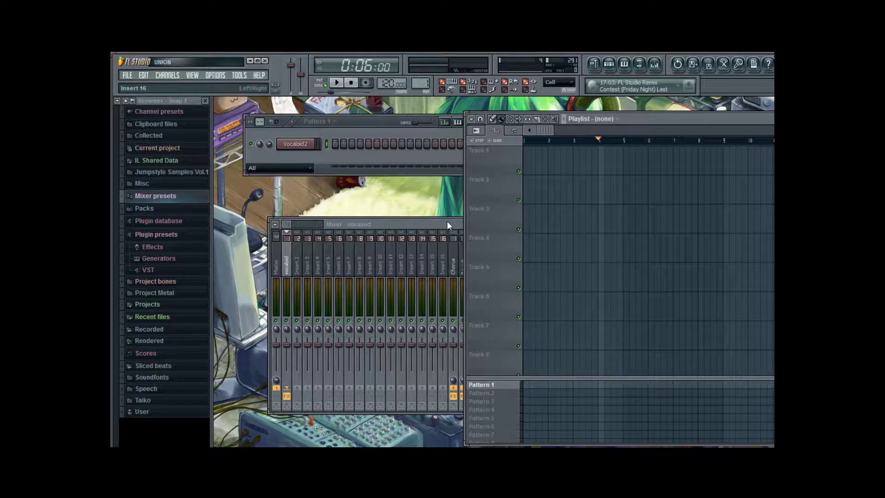
Step: Play the filtered vocal, stop, and bring the mixer back to the front
{"action": "left_click", "coordinate": [337, 83]}
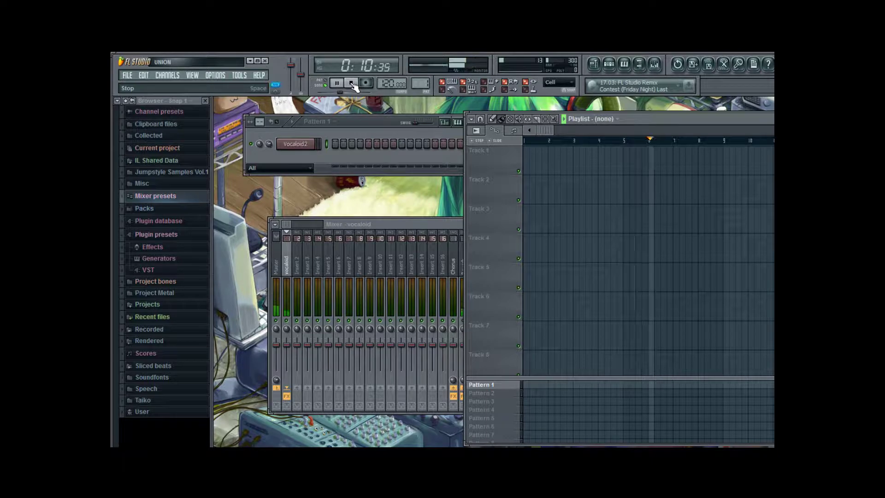
{"action": "left_click", "coordinate": [353, 84]}
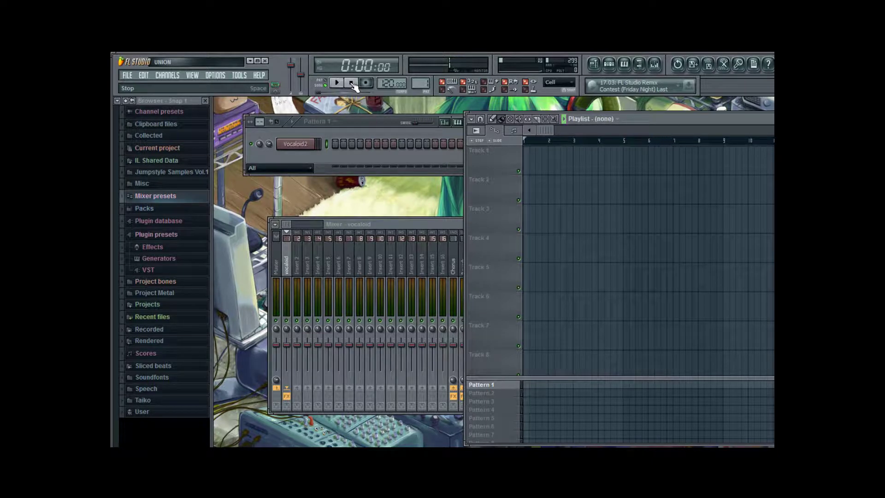
{"action": "left_click", "coordinate": [421, 221]}
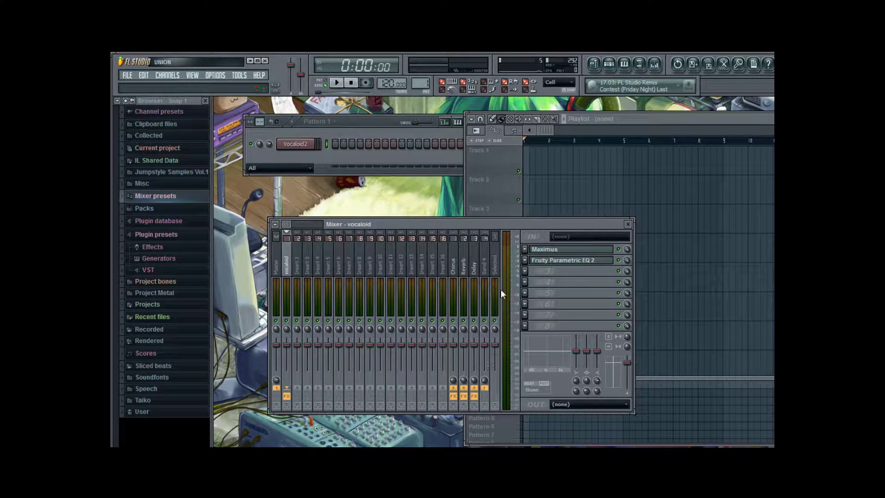
Step: Open the Select plugin list on the vocaloid insert's empty FX slot 3
{"action": "left_click", "coordinate": [525, 272]}
{"action": "mouse_move", "coordinate": [575, 258]}
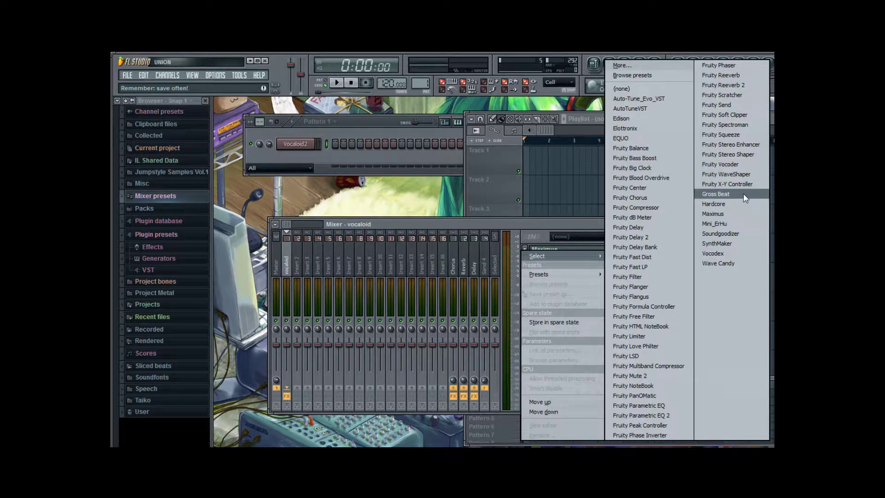
Step: Dismiss the effect list, close the Mixer and Playlist, and nudge the Pattern 1 channel rack down
{"action": "left_click", "coordinate": [584, 223]}
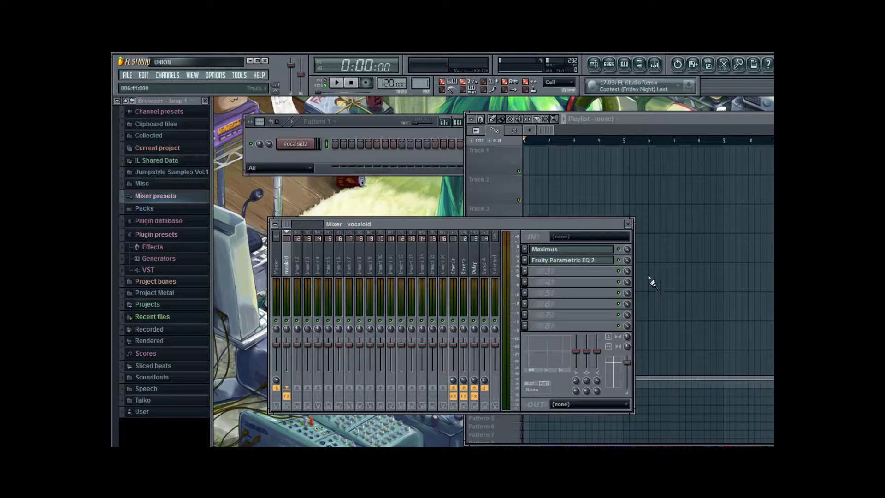
{"action": "left_click", "coordinate": [628, 224]}
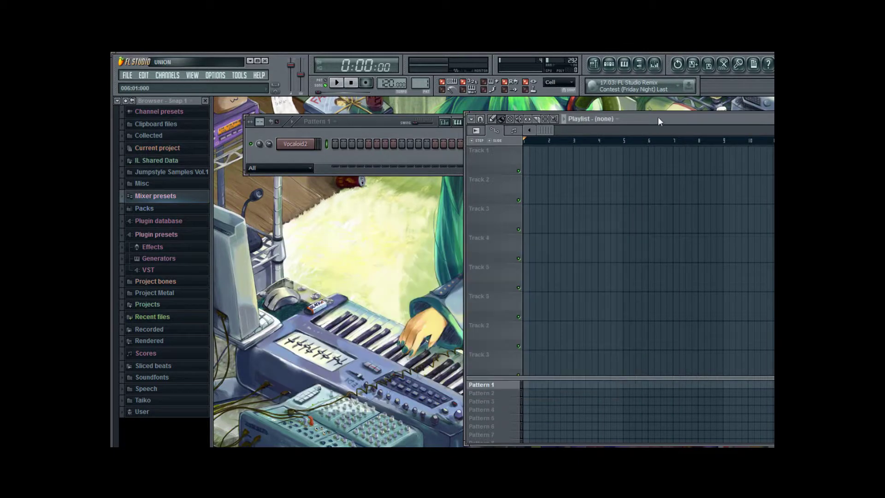
{"action": "left_click_drag", "start_coordinate": [657, 117], "coordinate": [408, 108]}
{"action": "left_click", "coordinate": [687, 110]}
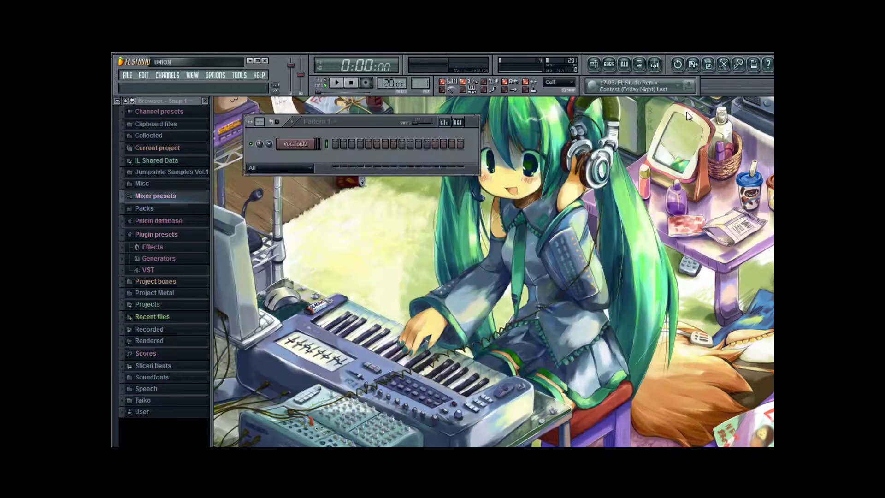
{"action": "left_click_drag", "start_coordinate": [383, 124], "coordinate": [387, 162]}
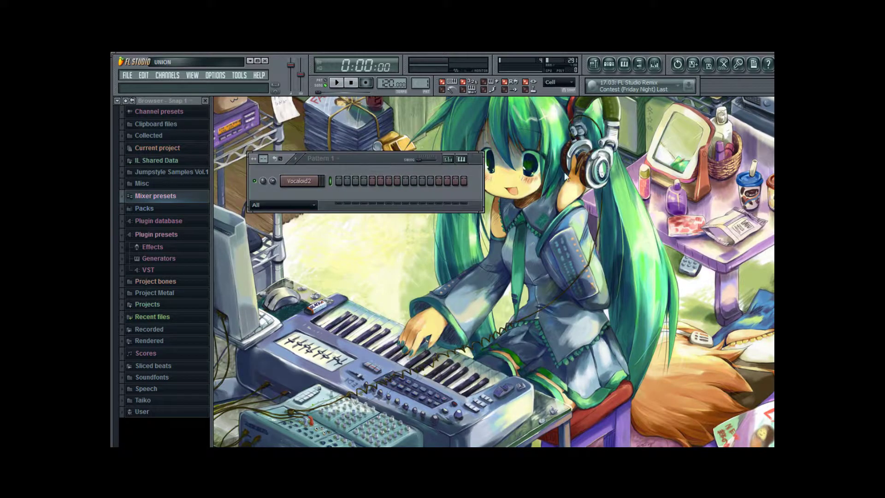